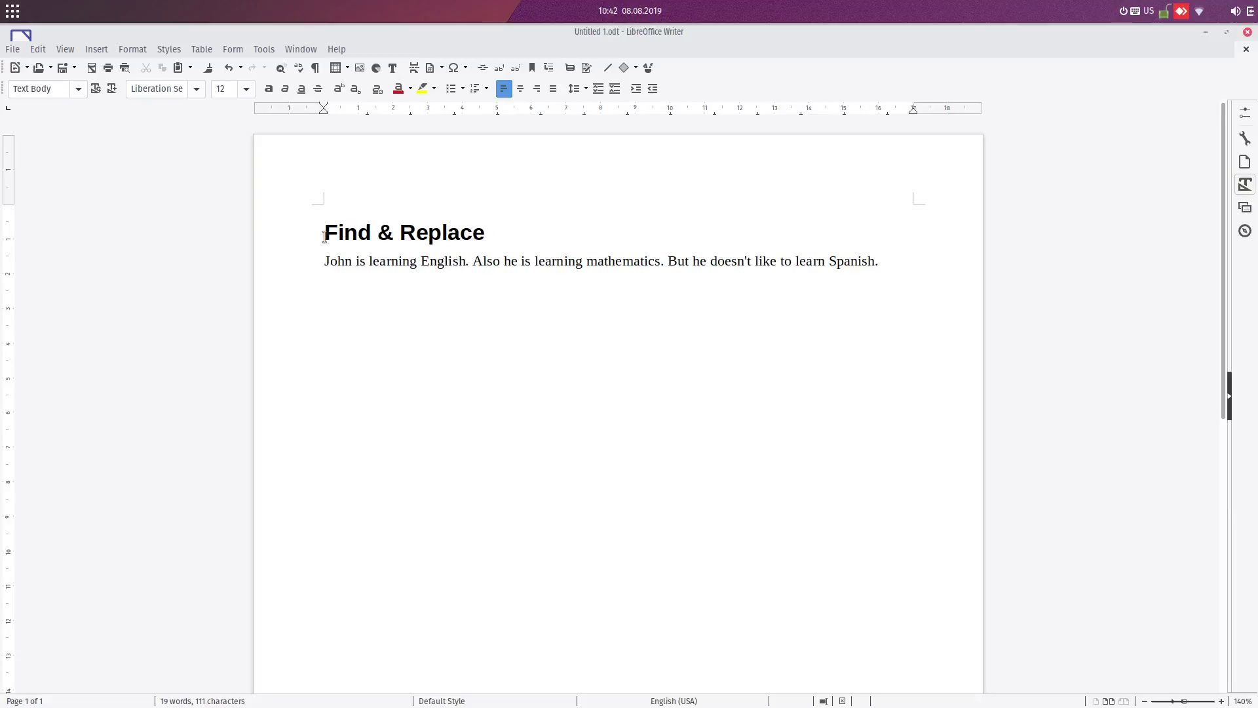
Type the lines 'Ctr+F' and 'Ctr+H' beneath the sentence about learning
drag(324, 236, 377, 232)
click(392, 275)
text(Ctr)
text(+F )
text(Ctr+)
text(H)
mouse_move(386, 282)
mouse_down()
mouse_move(327, 279)
mouse_move(384, 284)
mouse_up()
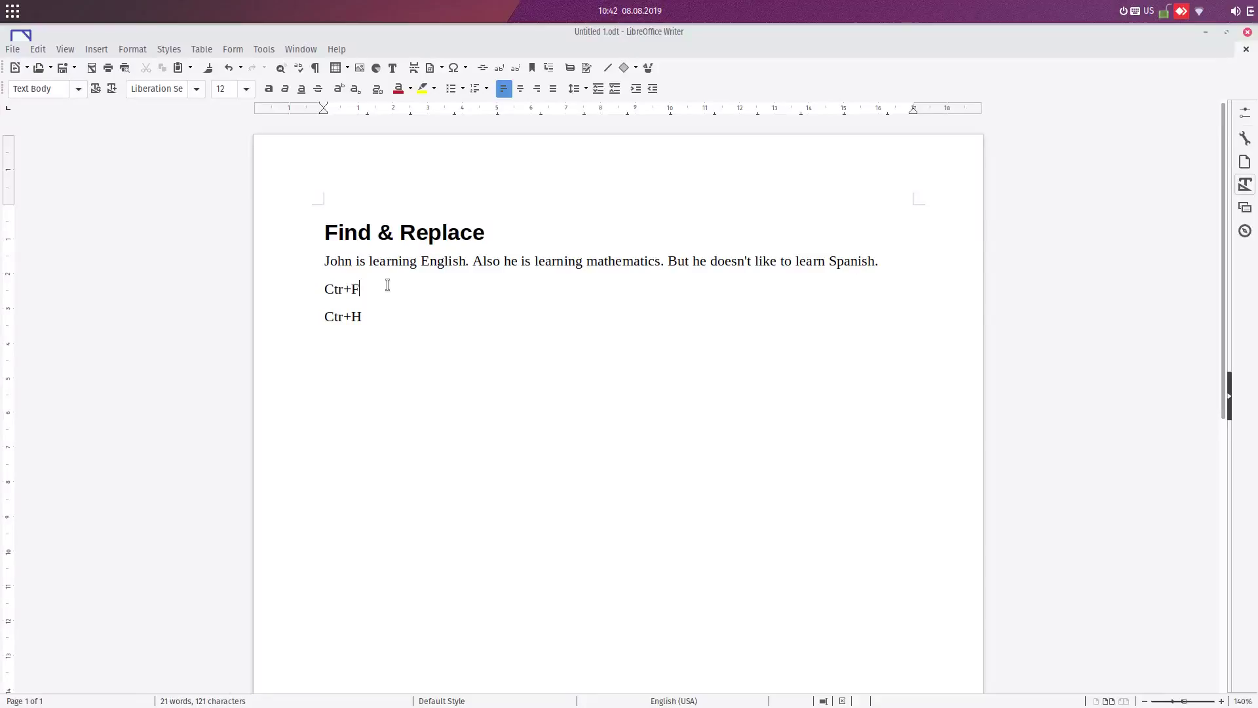
key(ctrl+f)
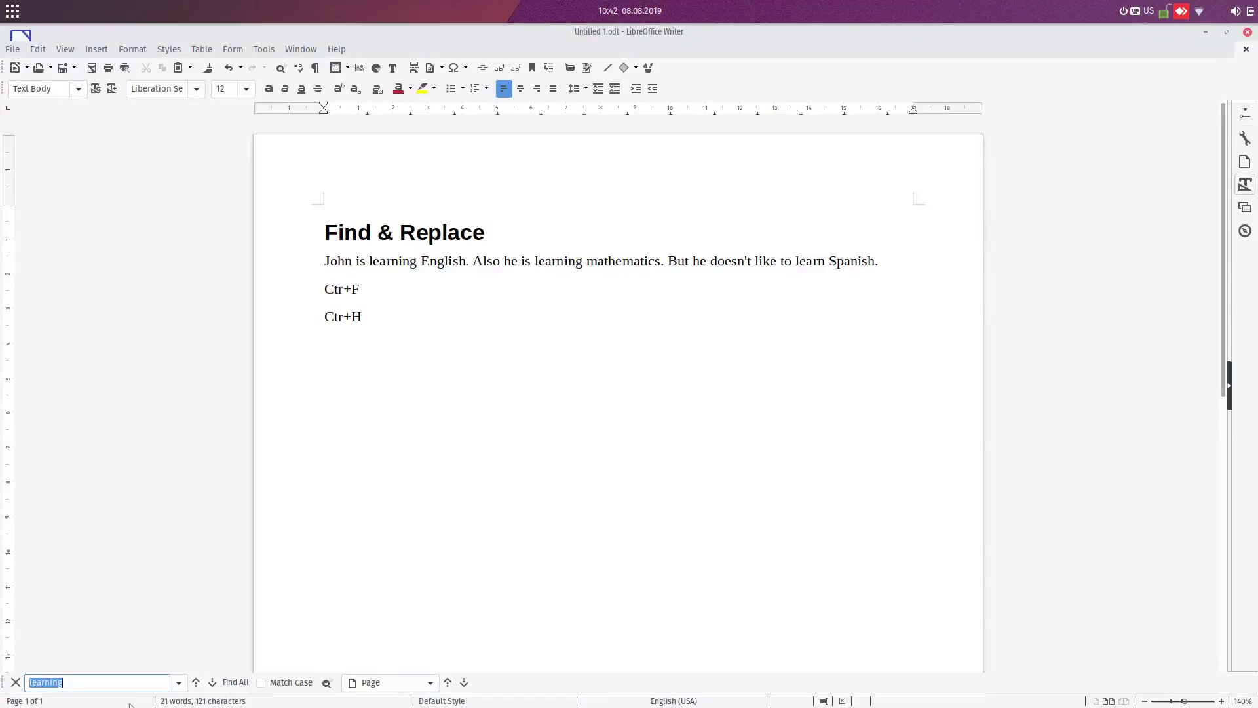
click(76, 682)
double_click(77, 682)
key(shift+Right)
key(shift+Right)
key(shift+Right)
key(shift+Right)
key(BackSpace)
click(212, 682)
click(211, 683)
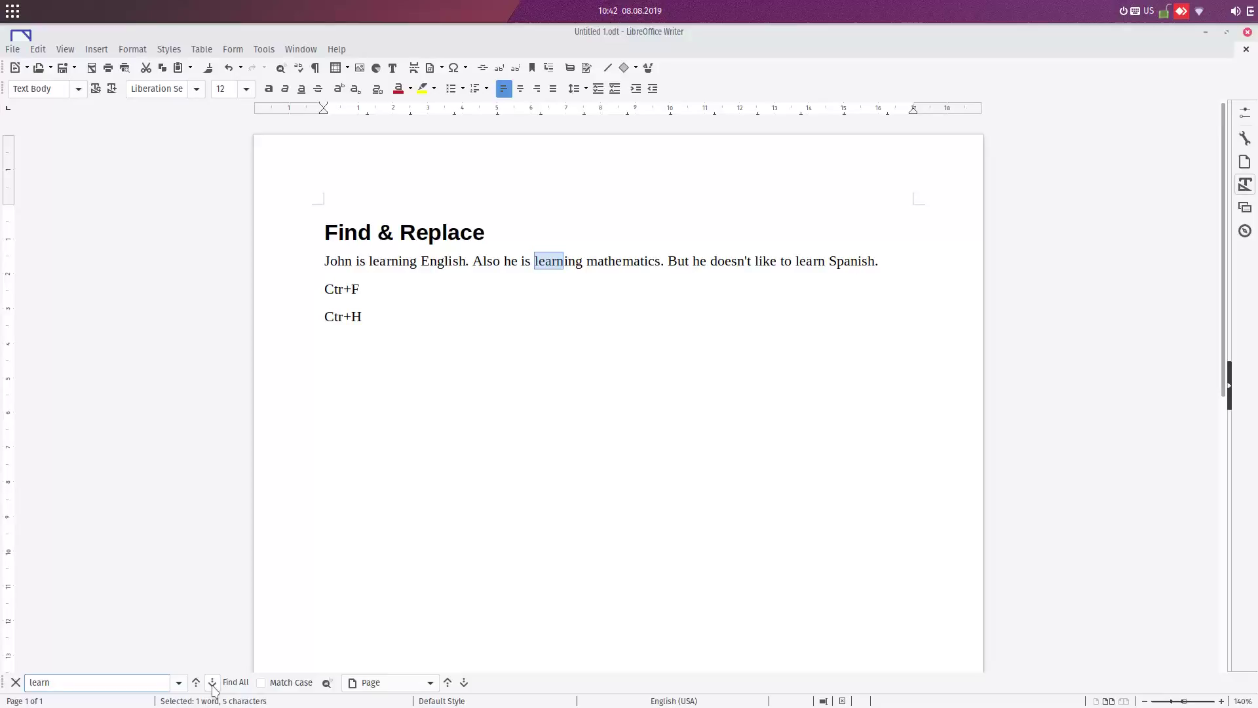
click(212, 683)
click(211, 683)
click(212, 683)
click(212, 682)
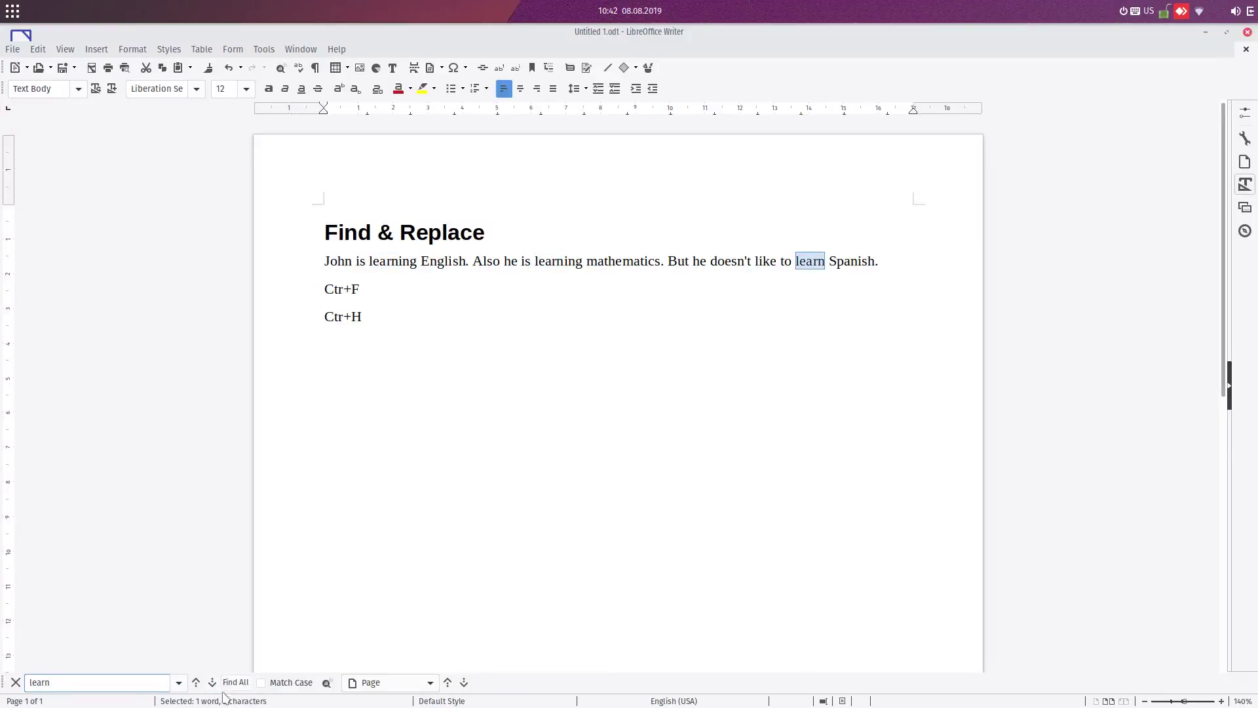
click(295, 683)
click(212, 683)
click(211, 683)
click(15, 682)
click(546, 441)
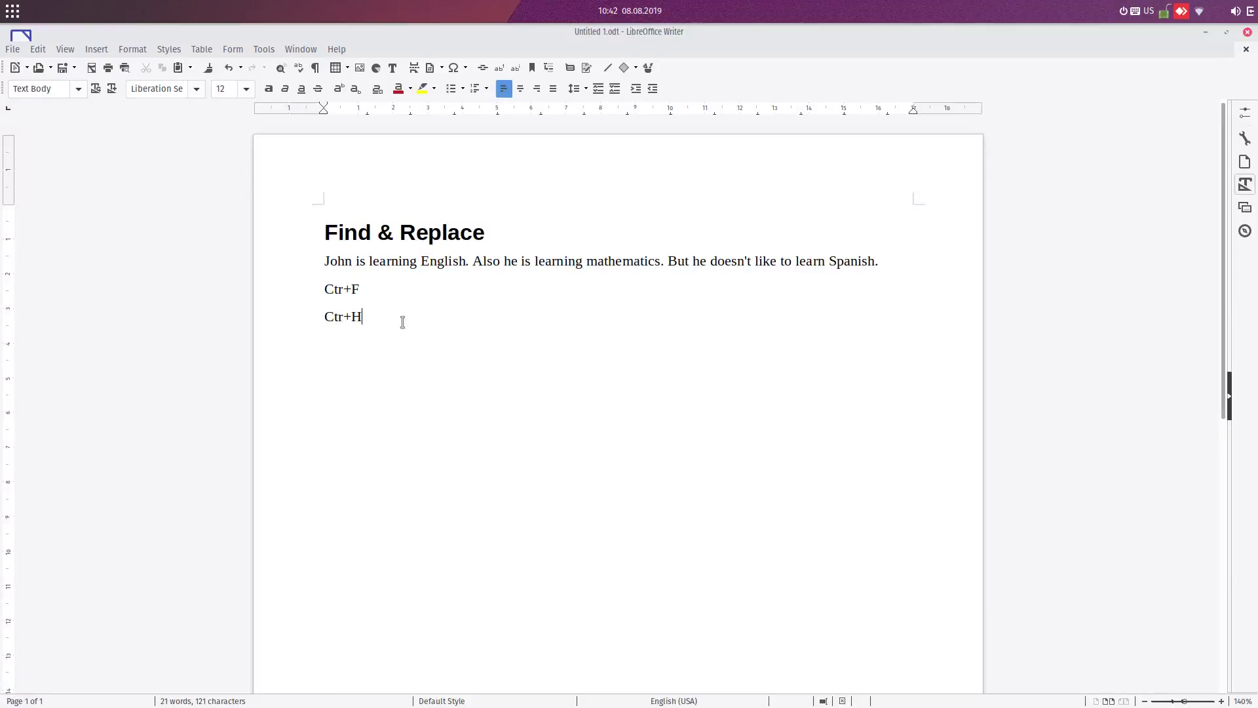
In Find & Replace for 'learn', turn off Match case, enable Whole words only, and Find All
key(ctrl+h)
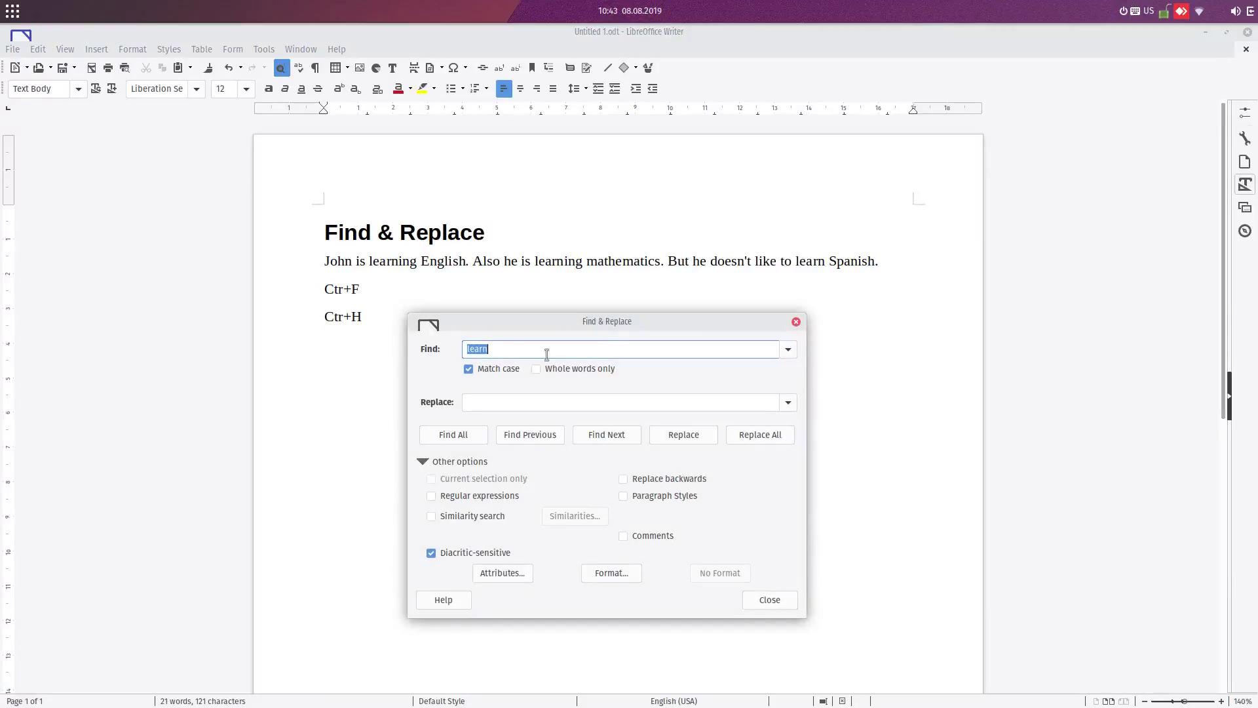
click(515, 367)
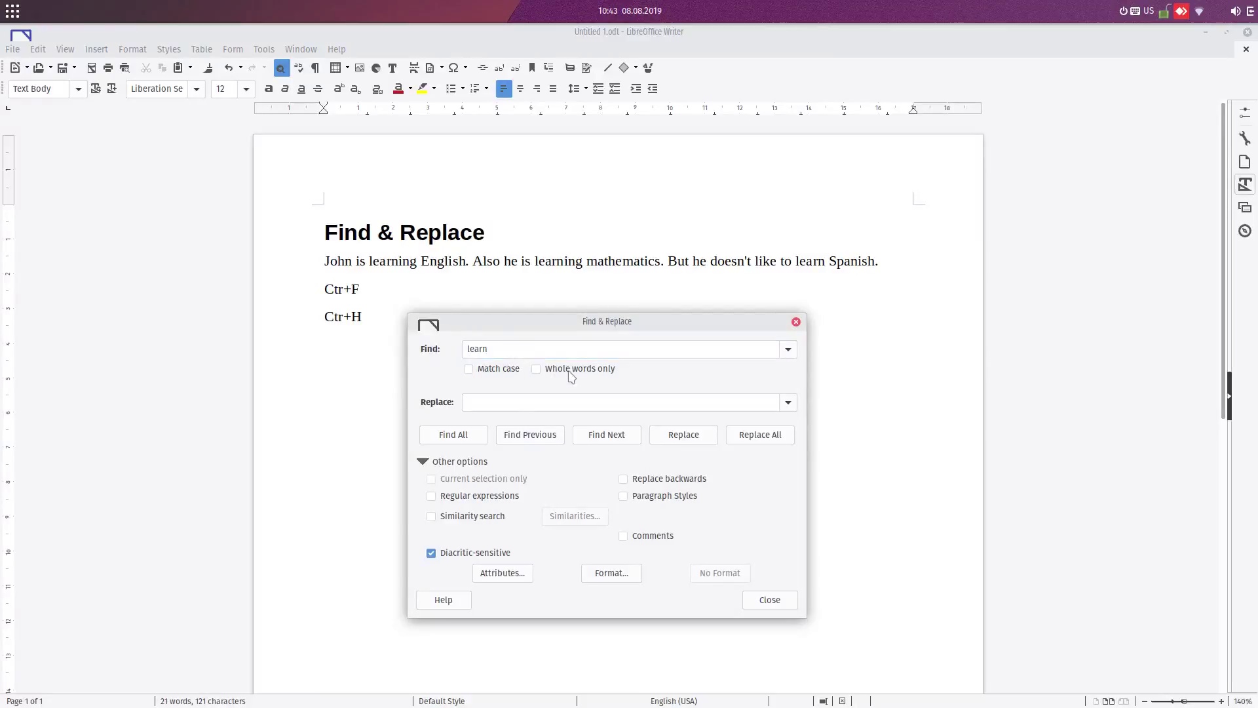
click(449, 303)
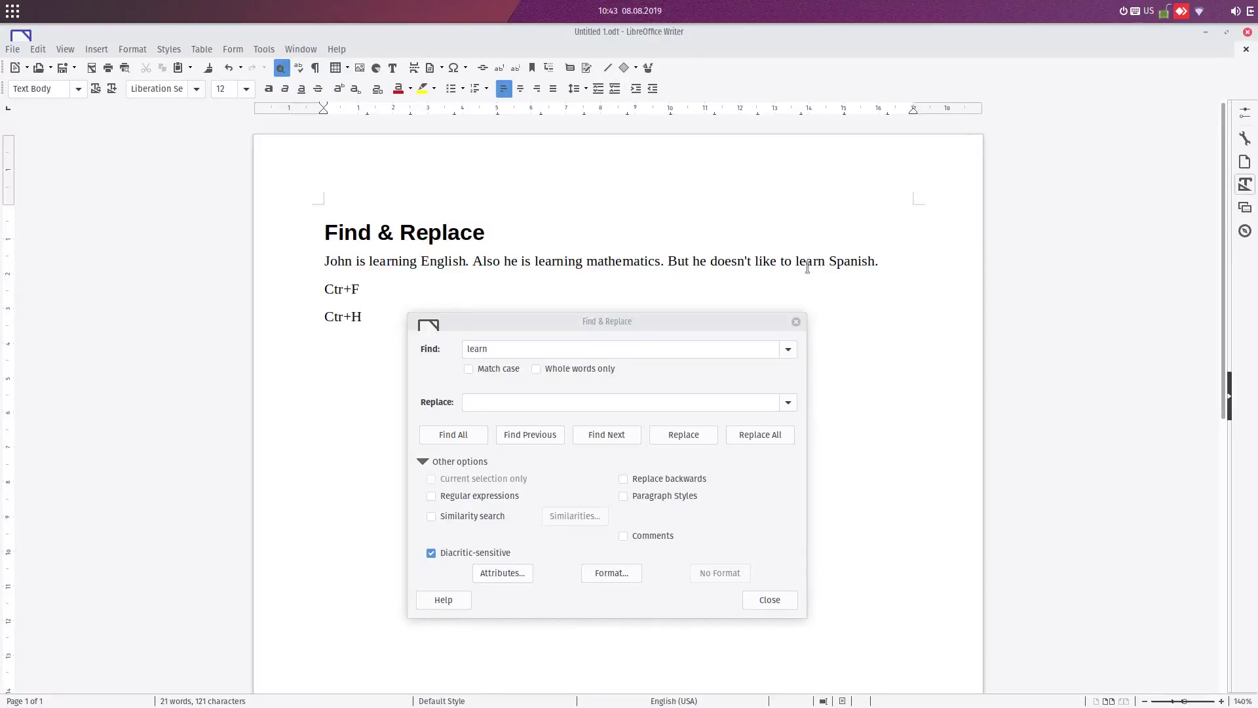
click(706, 359)
click(580, 371)
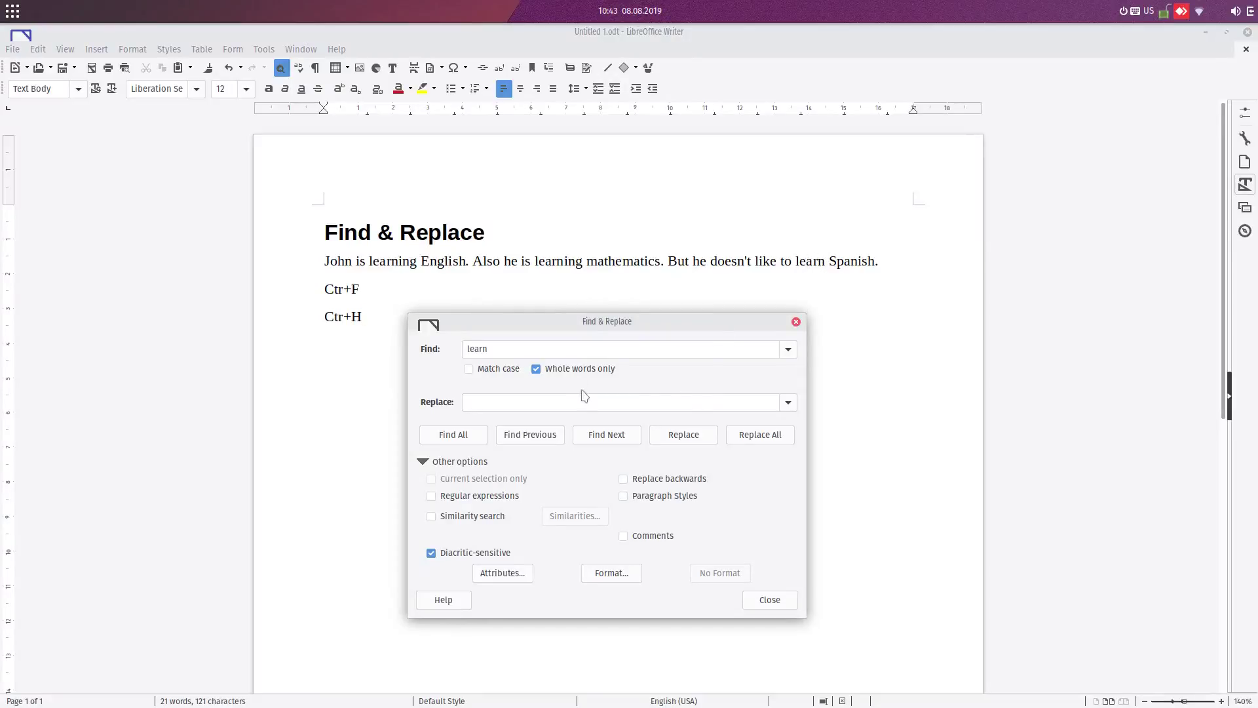
click(479, 439)
Compare 'learn' matches with Whole words only off, then on again, using Find All each time
click(593, 357)
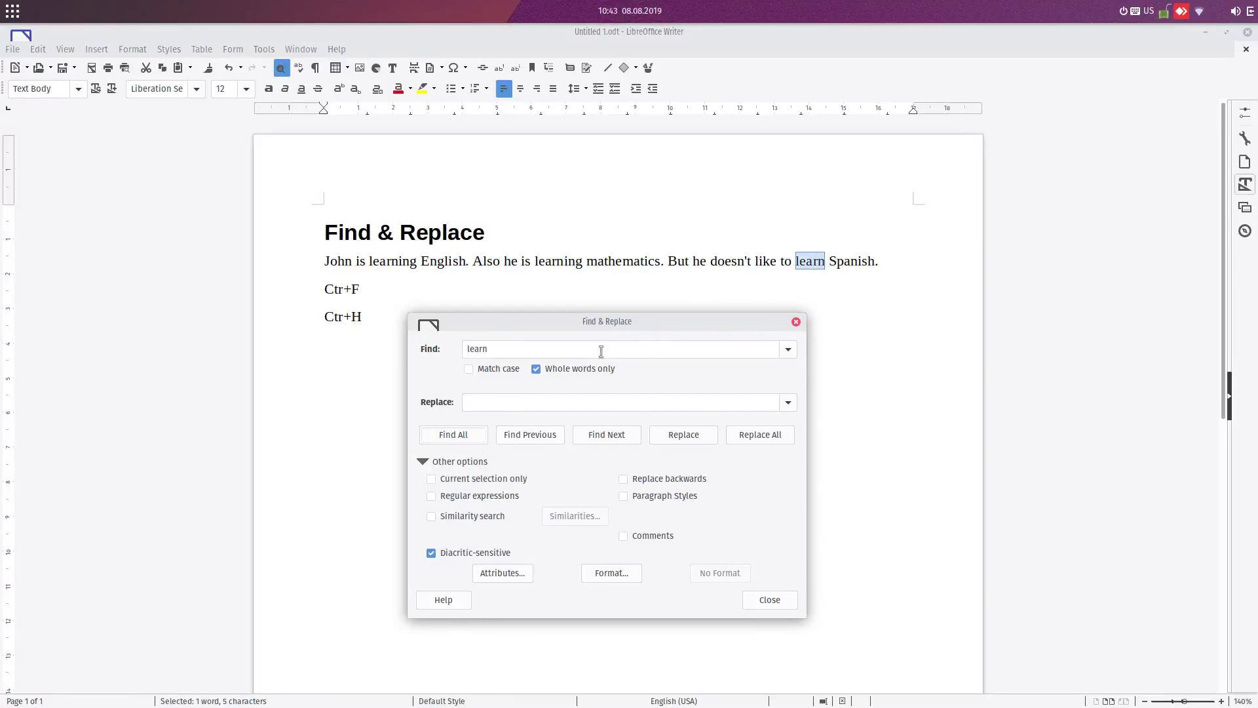
click(580, 369)
click(457, 439)
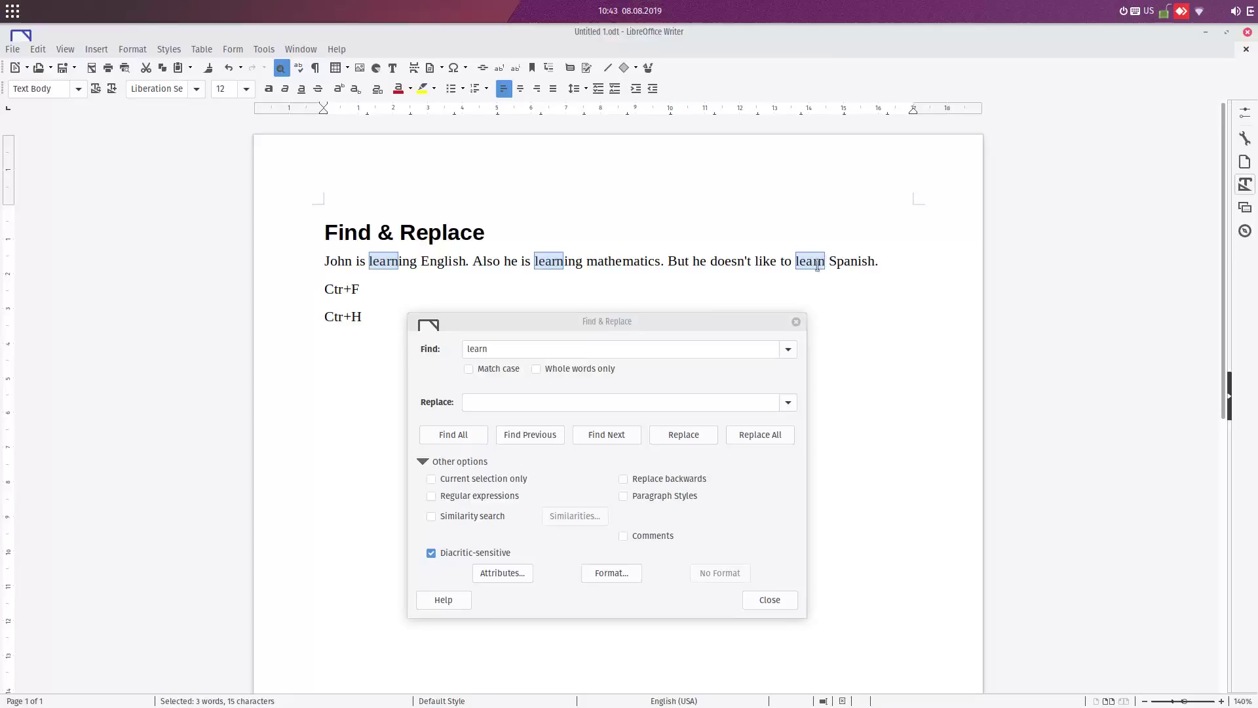
click(659, 347)
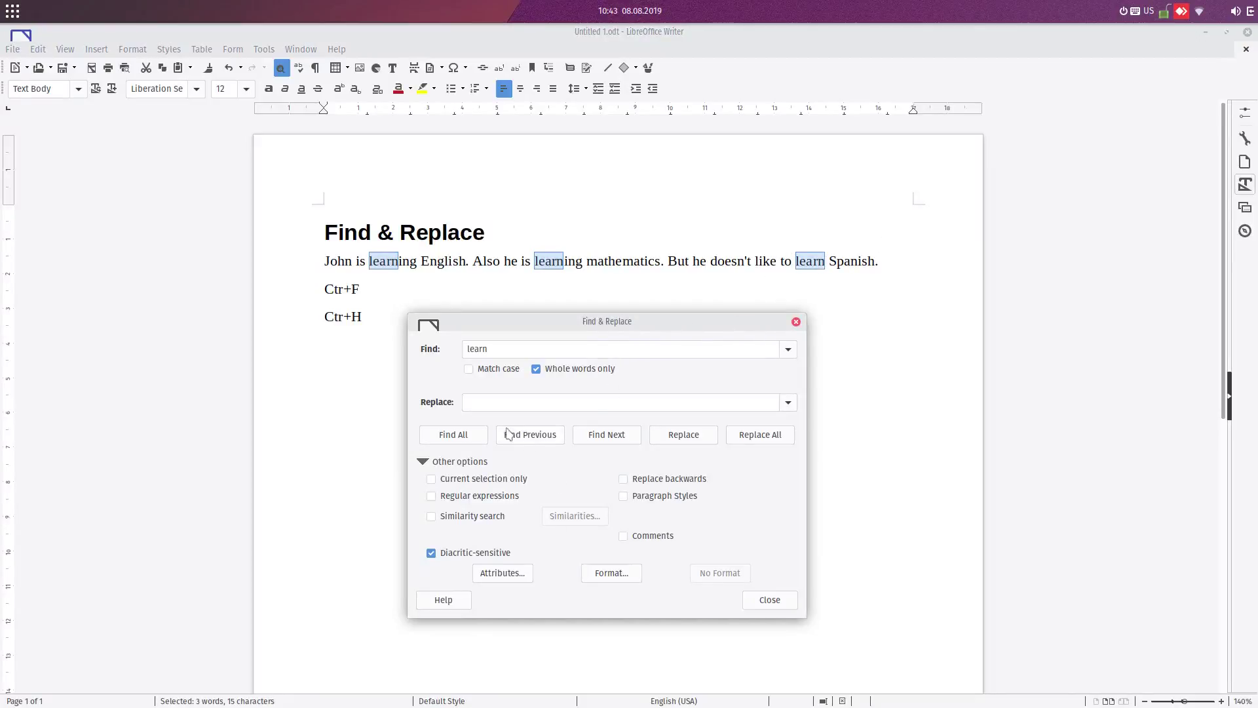
click(467, 436)
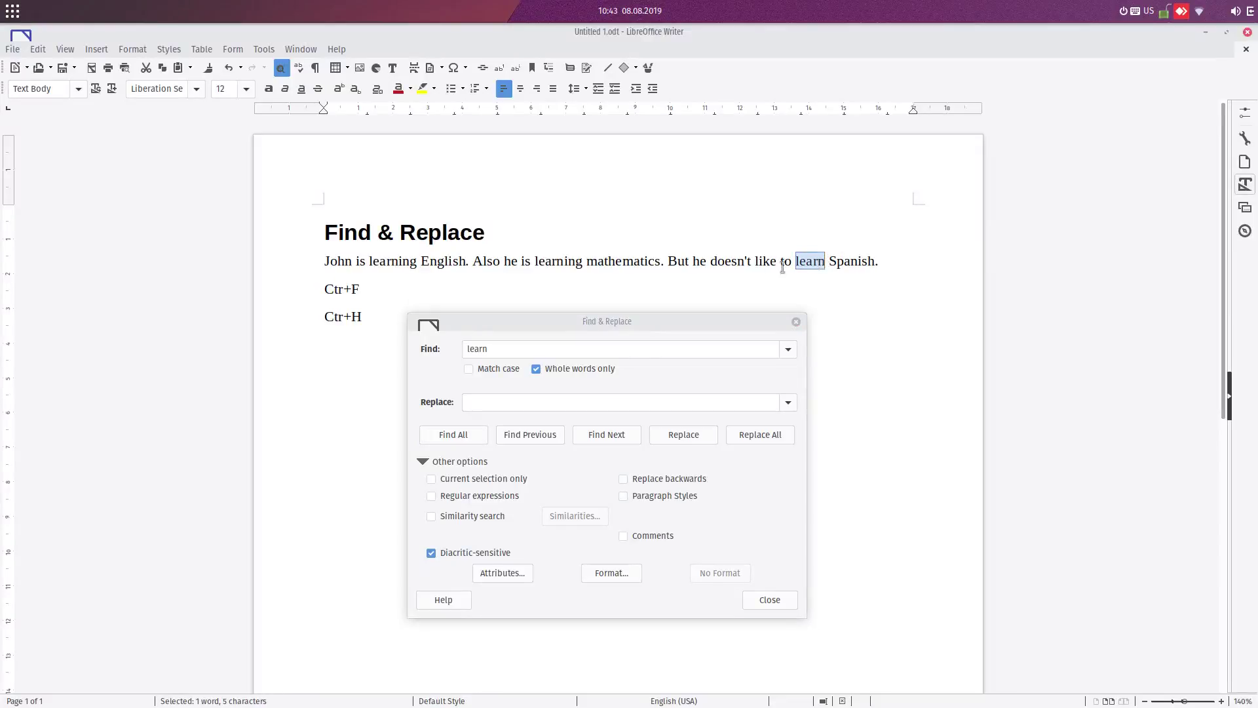
click(659, 349)
Change the search term to 'he' and find all whole-word matches
double_click(621, 349)
text(he)
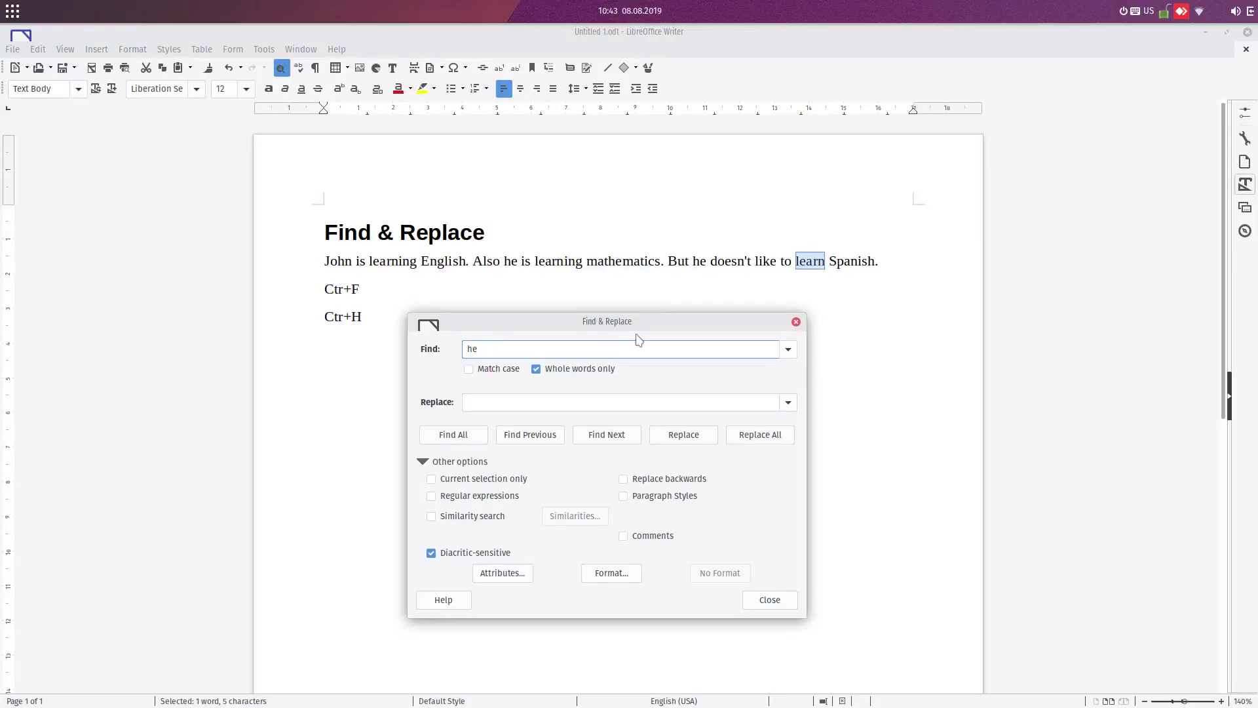
click(462, 434)
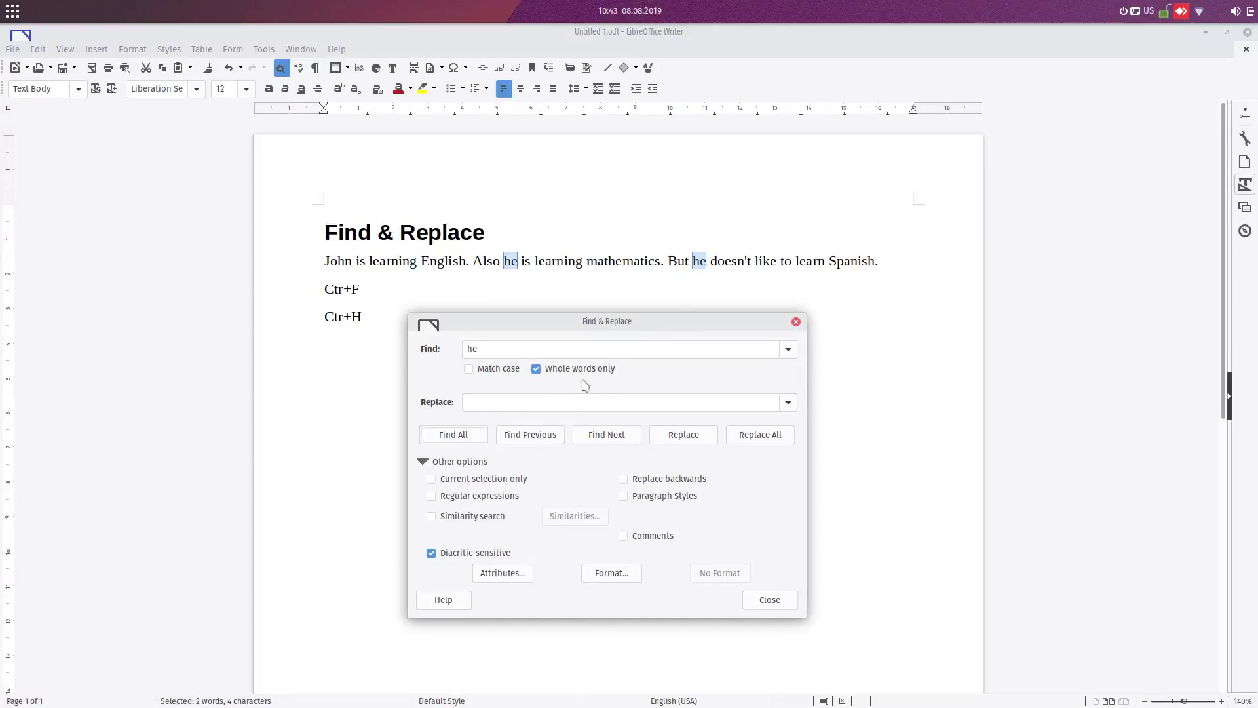
Turn off Whole words only, find every 'he' including inside words, then close Find & Replace
click(581, 370)
click(482, 436)
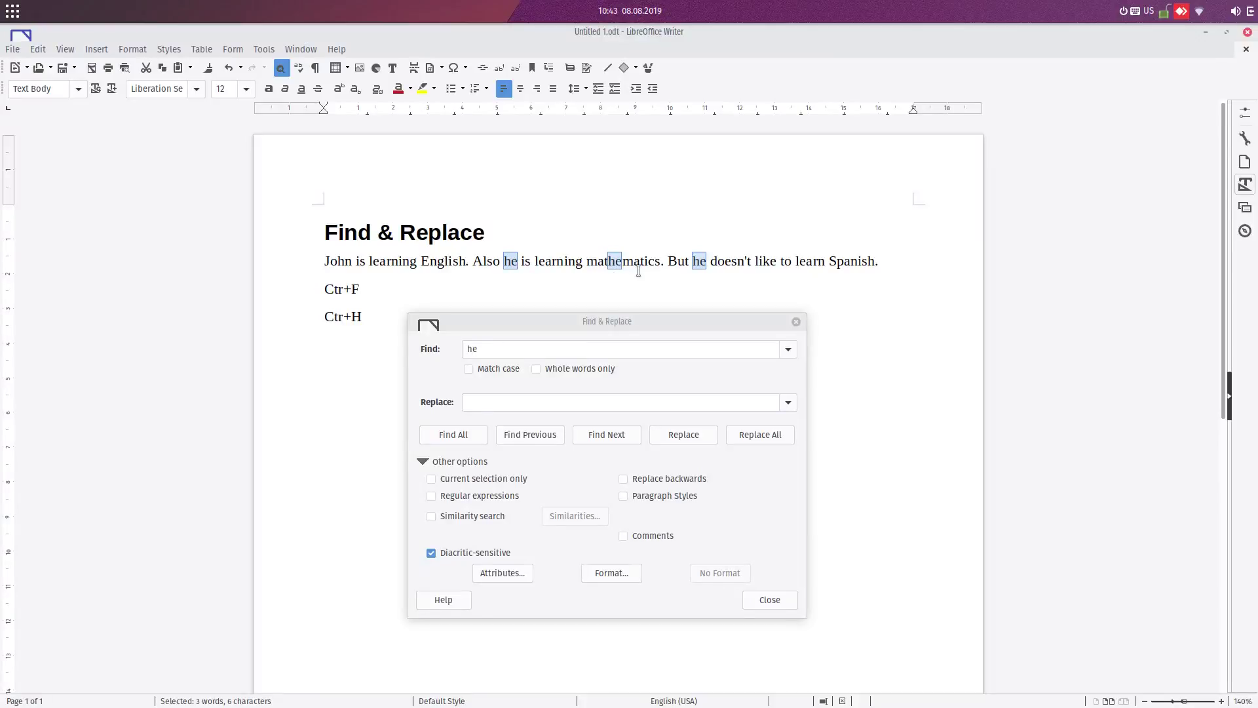
click(606, 333)
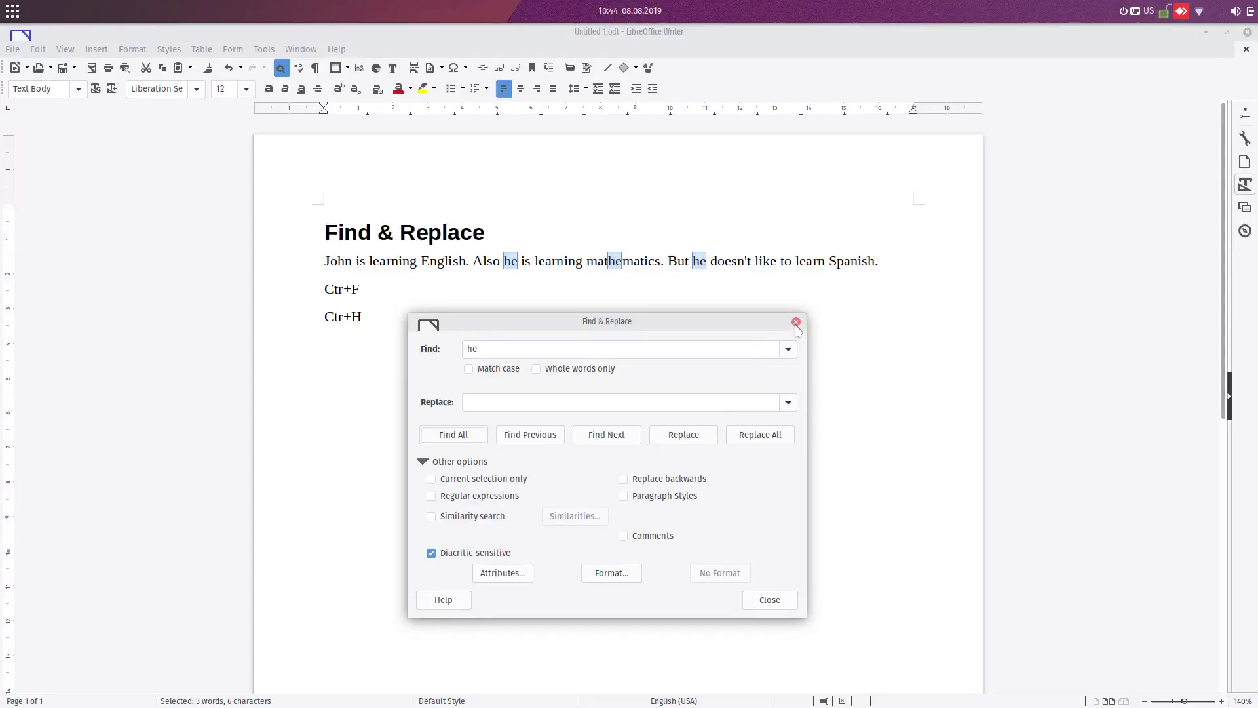
click(796, 322)
Clear the 'he' highlights and use the Ctrl+F find toolbar to jump to 'learning' matches
click(607, 360)
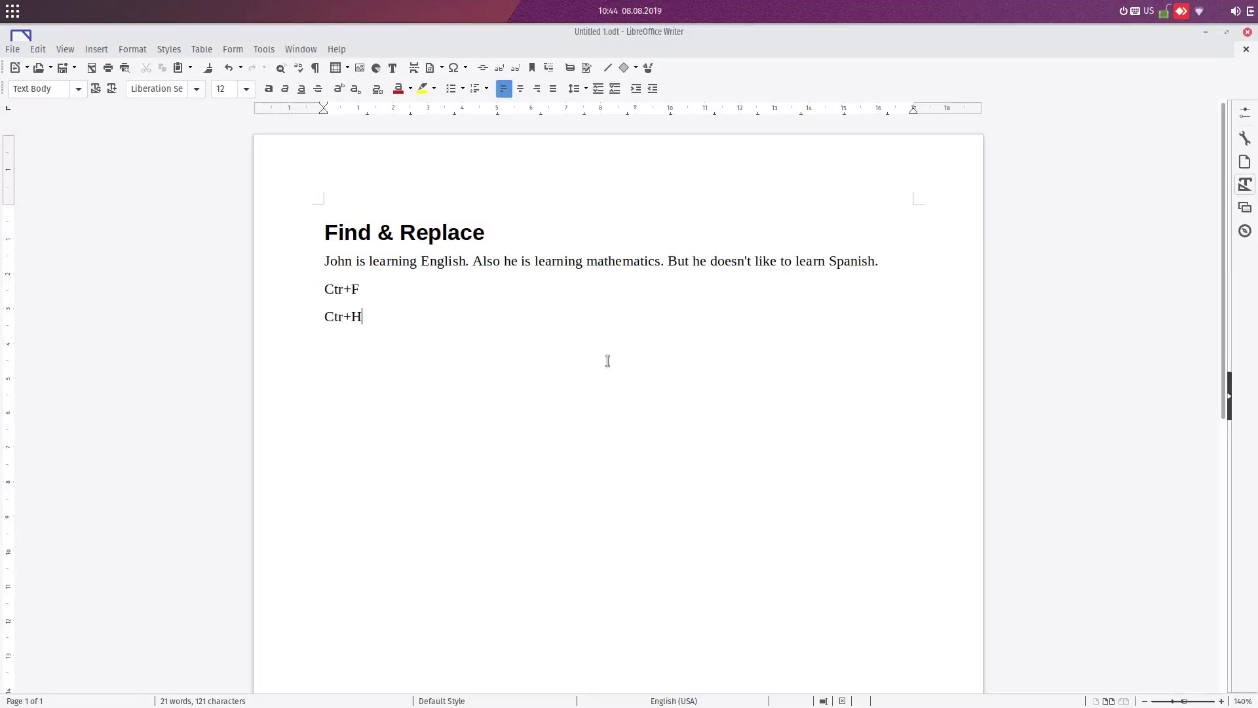
key(ctrl+f)
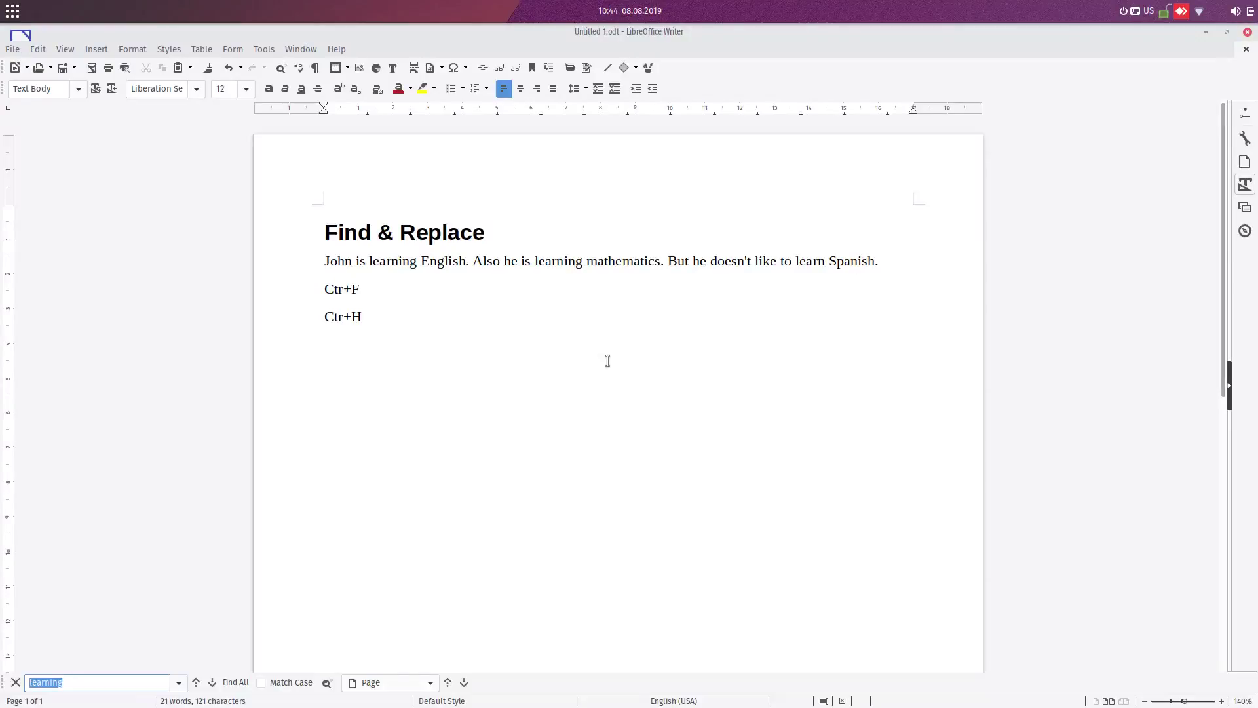
click(142, 684)
key(Return)
key(Return)
key(Return)
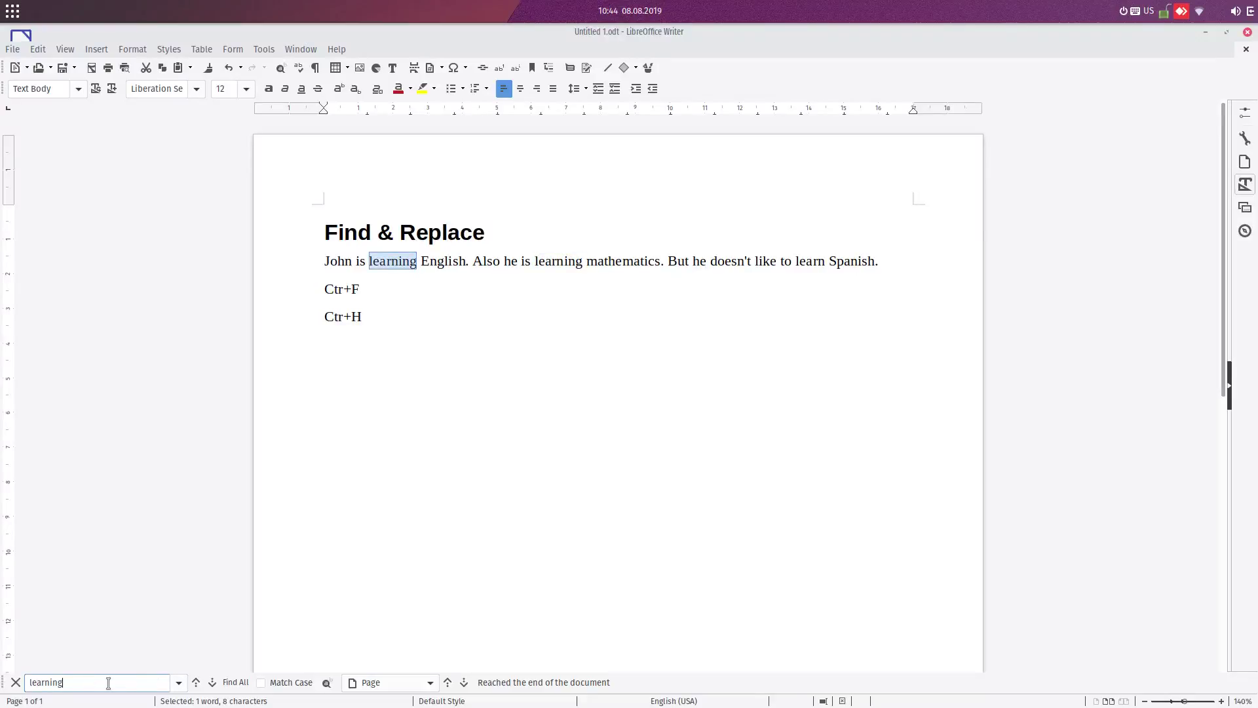
key(Escape)
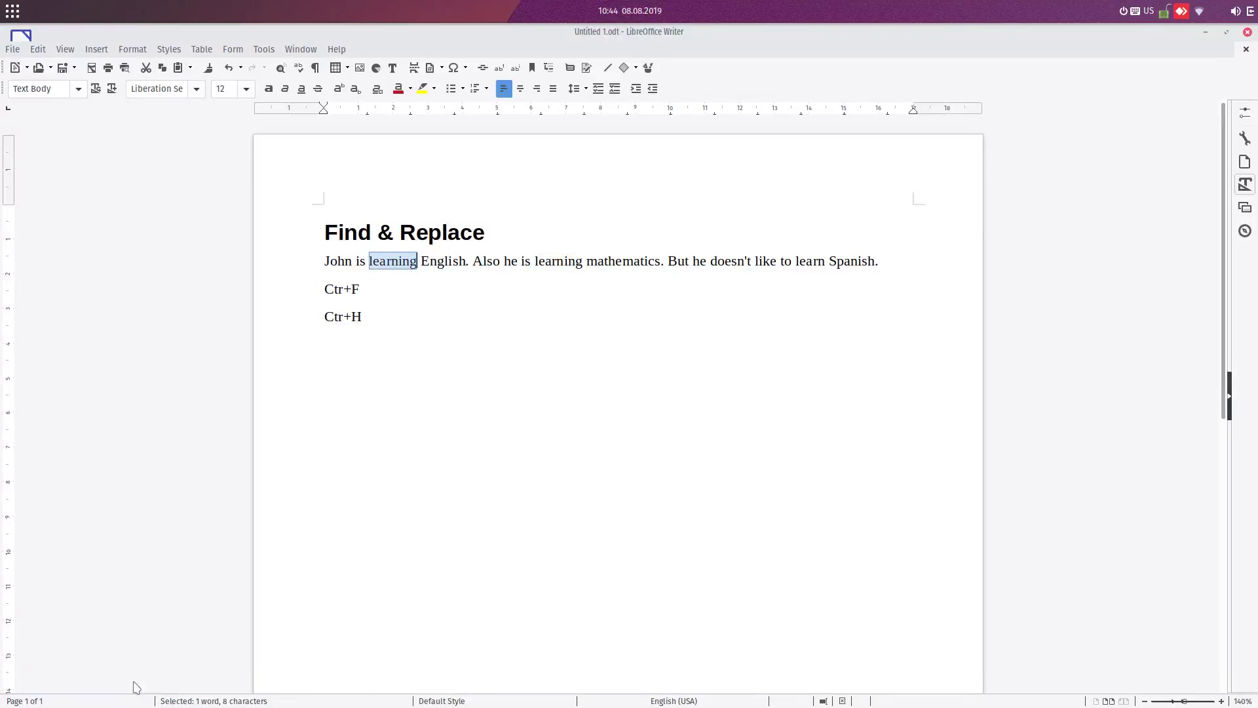
click(442, 308)
From before 'English', use Find Next to step through each 'learning' in the sentence
click(420, 261)
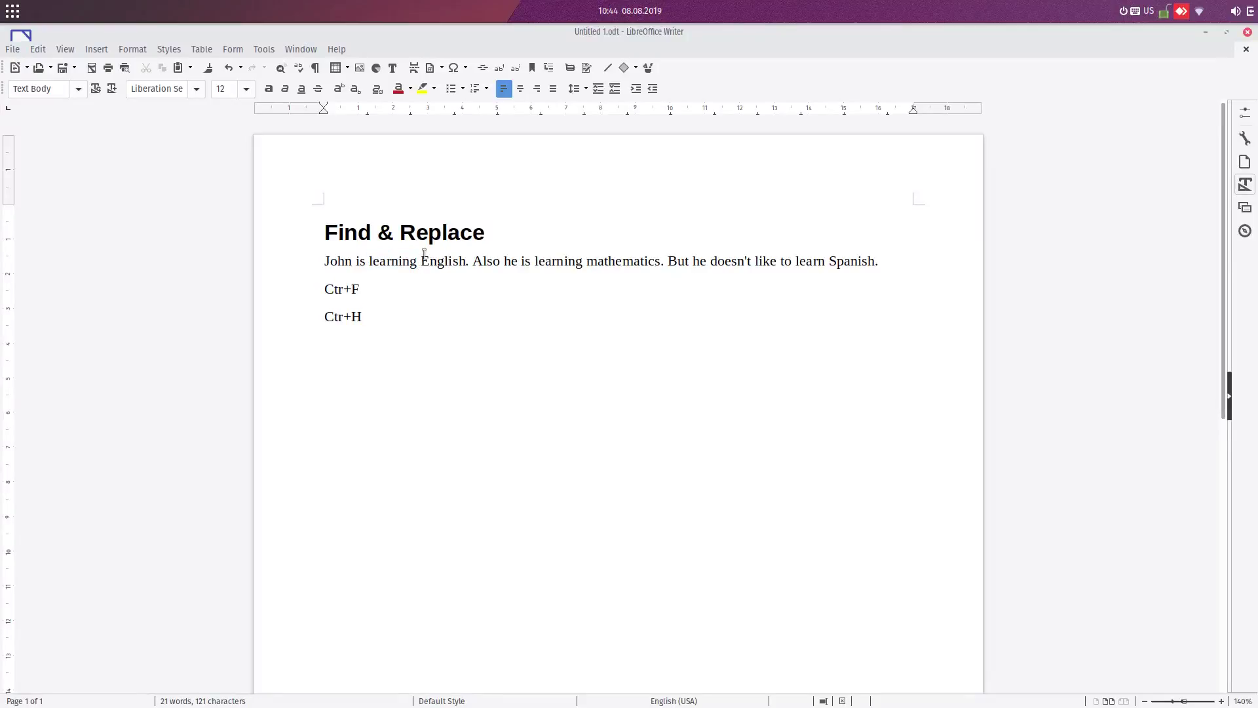
key(ctrl+f)
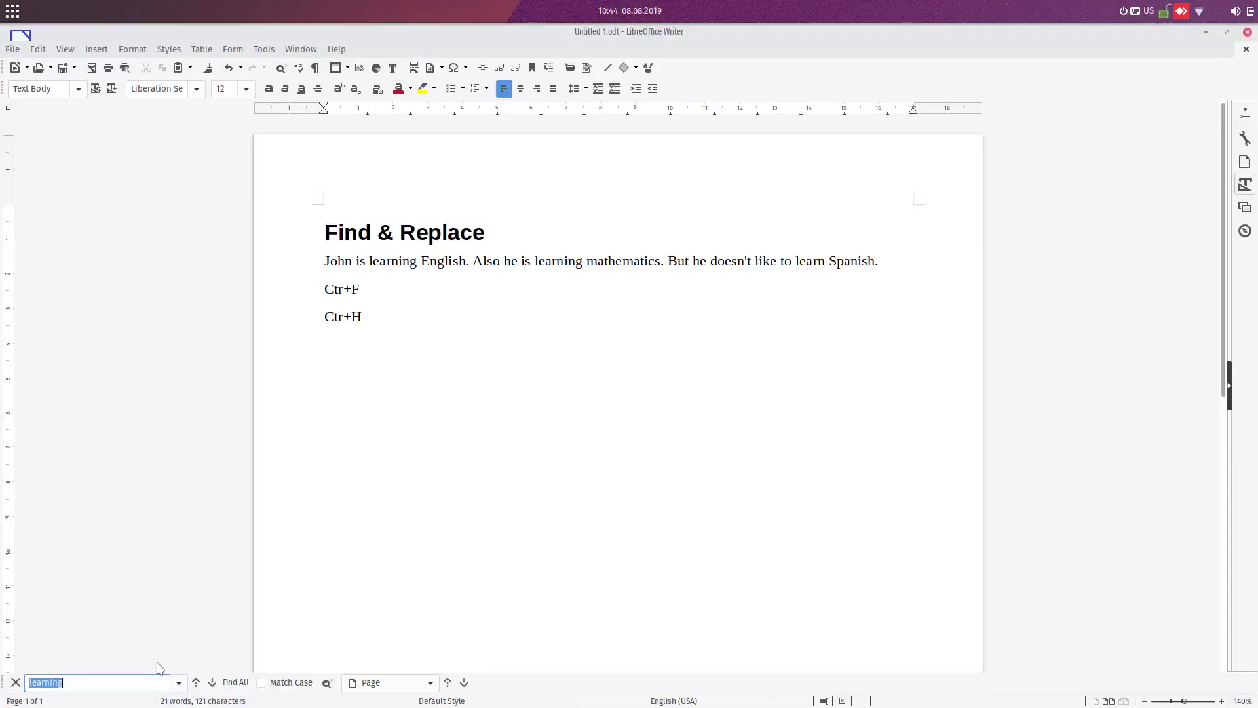
click(211, 682)
click(212, 682)
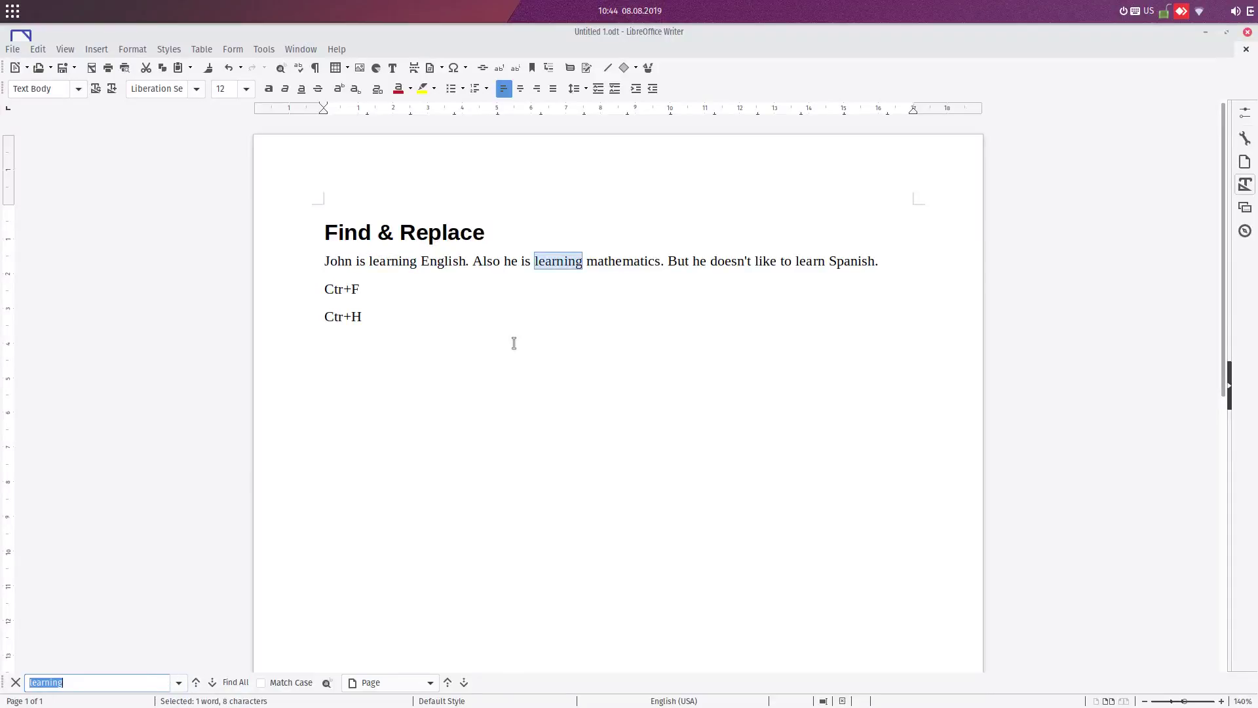
Add the line 'dsdds' below Ctr+H and close the find toolbar with Escape
click(478, 317)
text(dsdds)
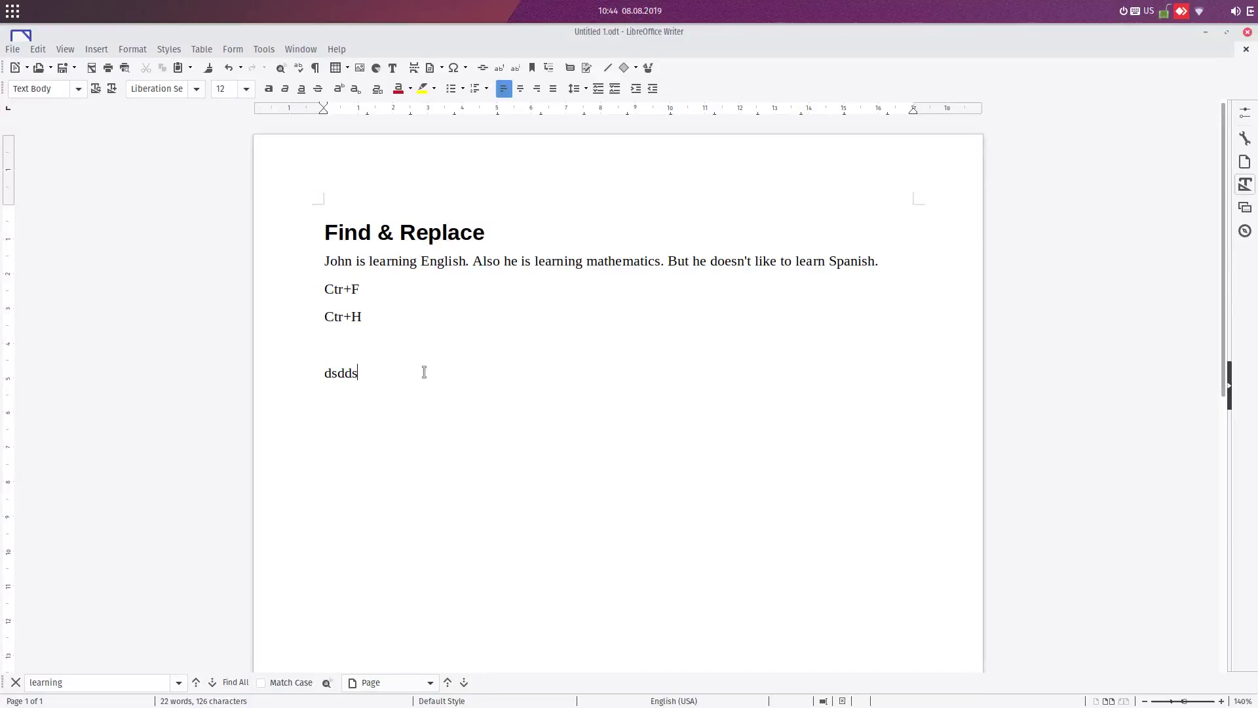
key(ctrl+f)
key(Escape)
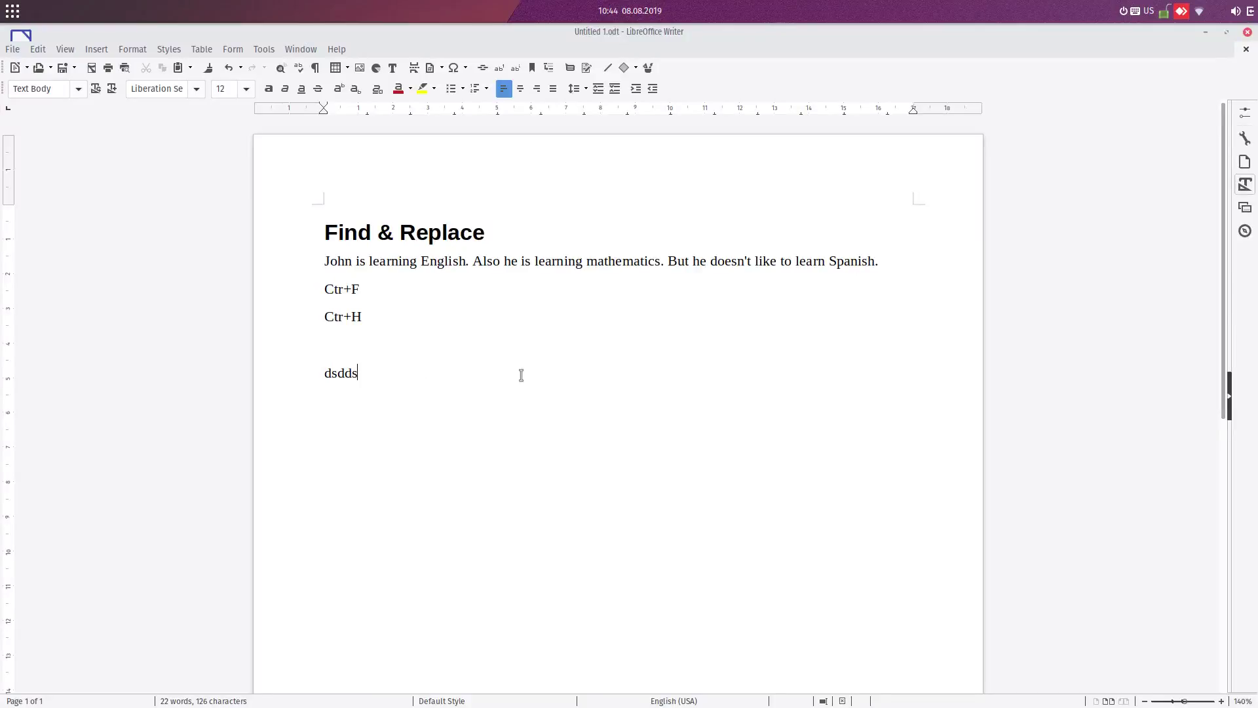
key(ctrl+h)
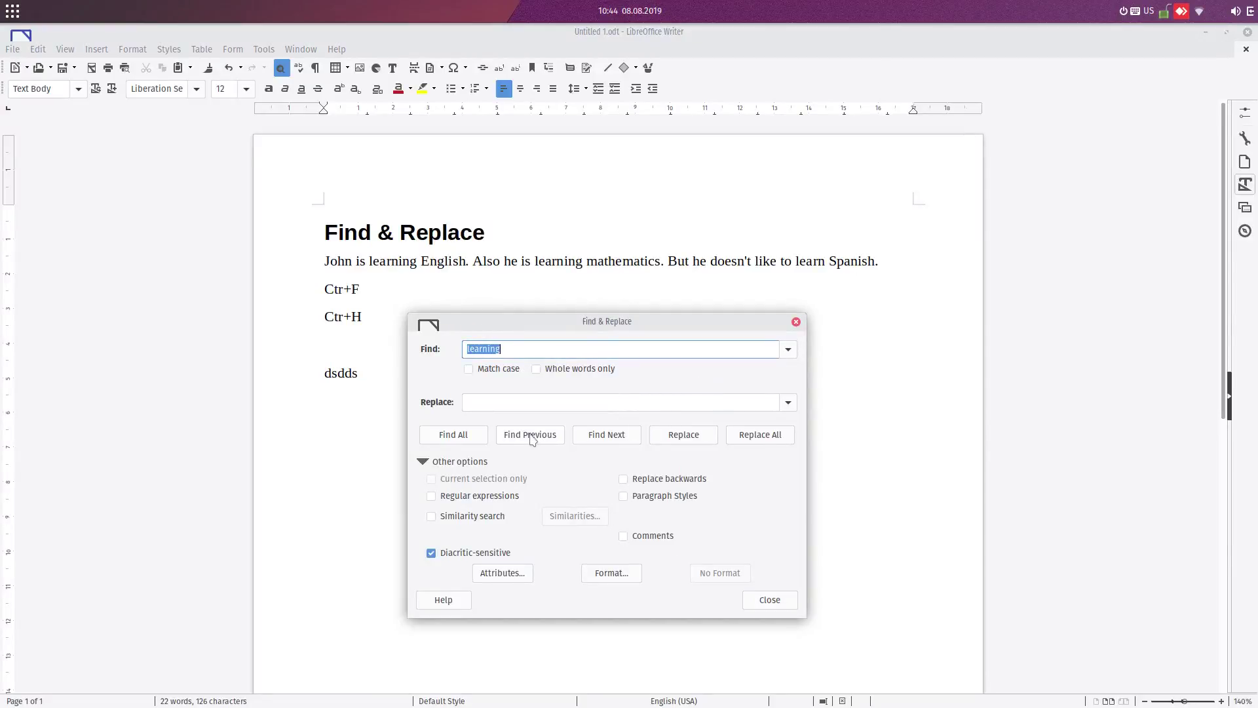
click(471, 437)
click(549, 373)
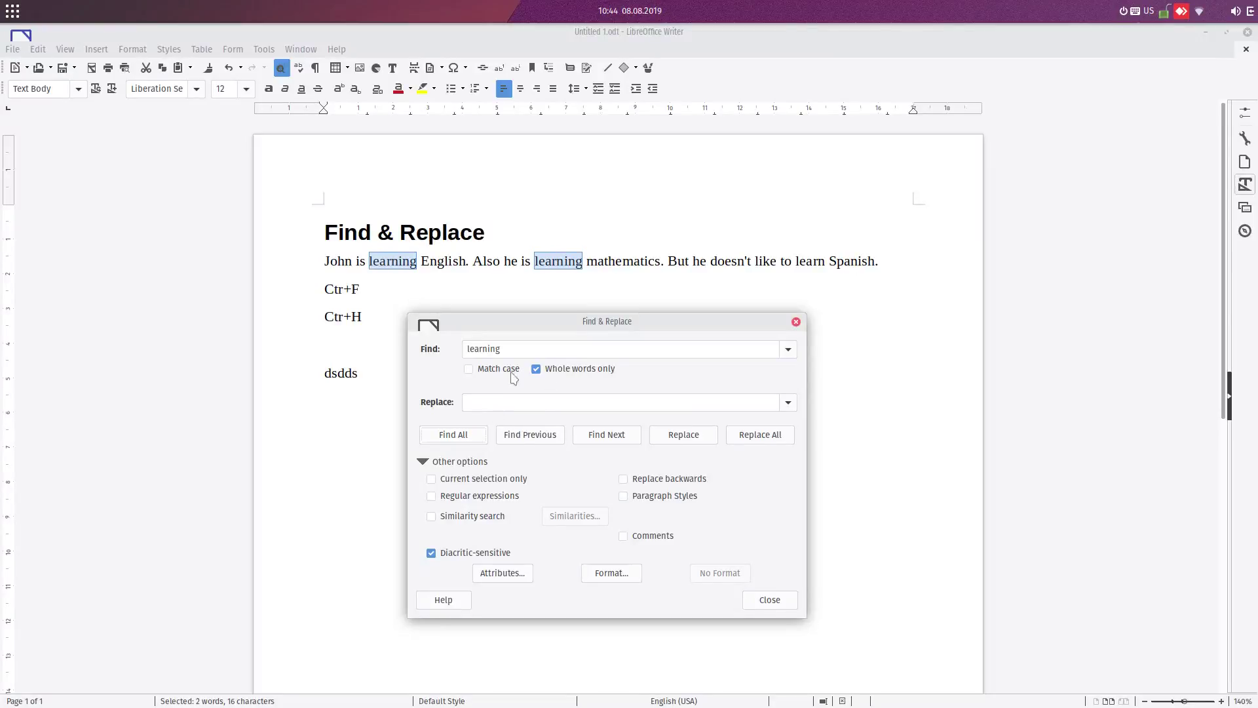
triple_click(564, 355)
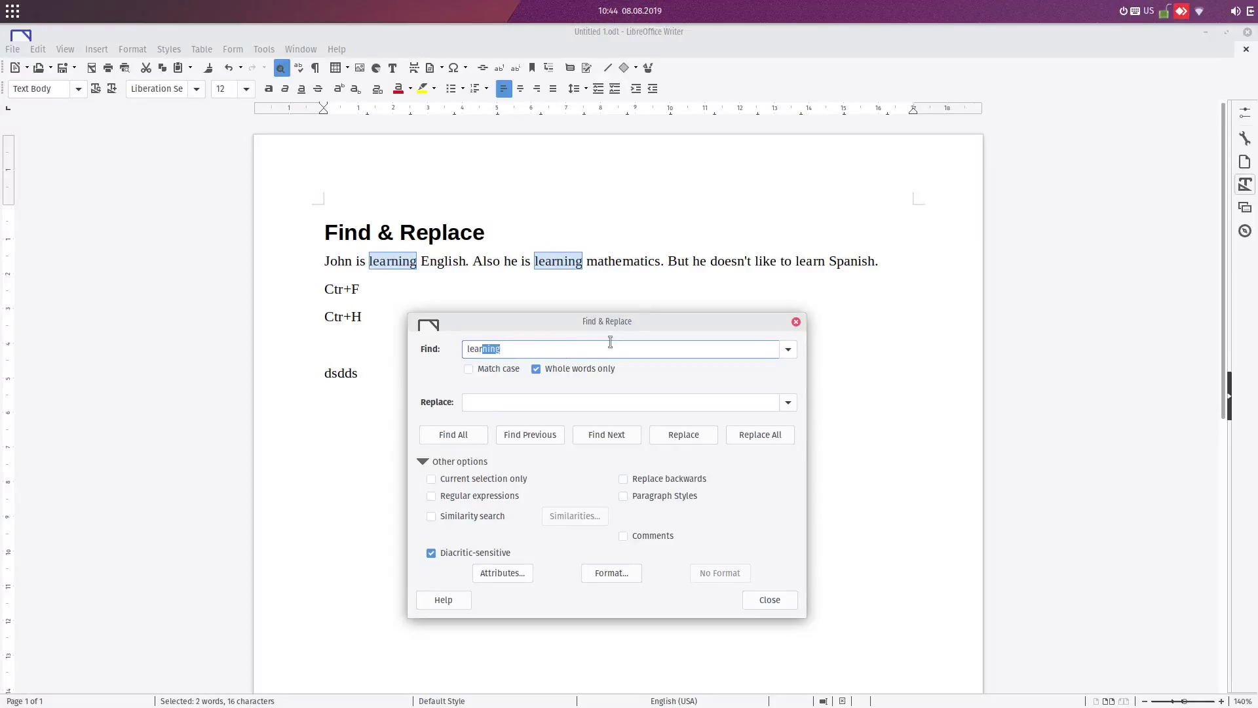
key(BackSpace)
click(486, 435)
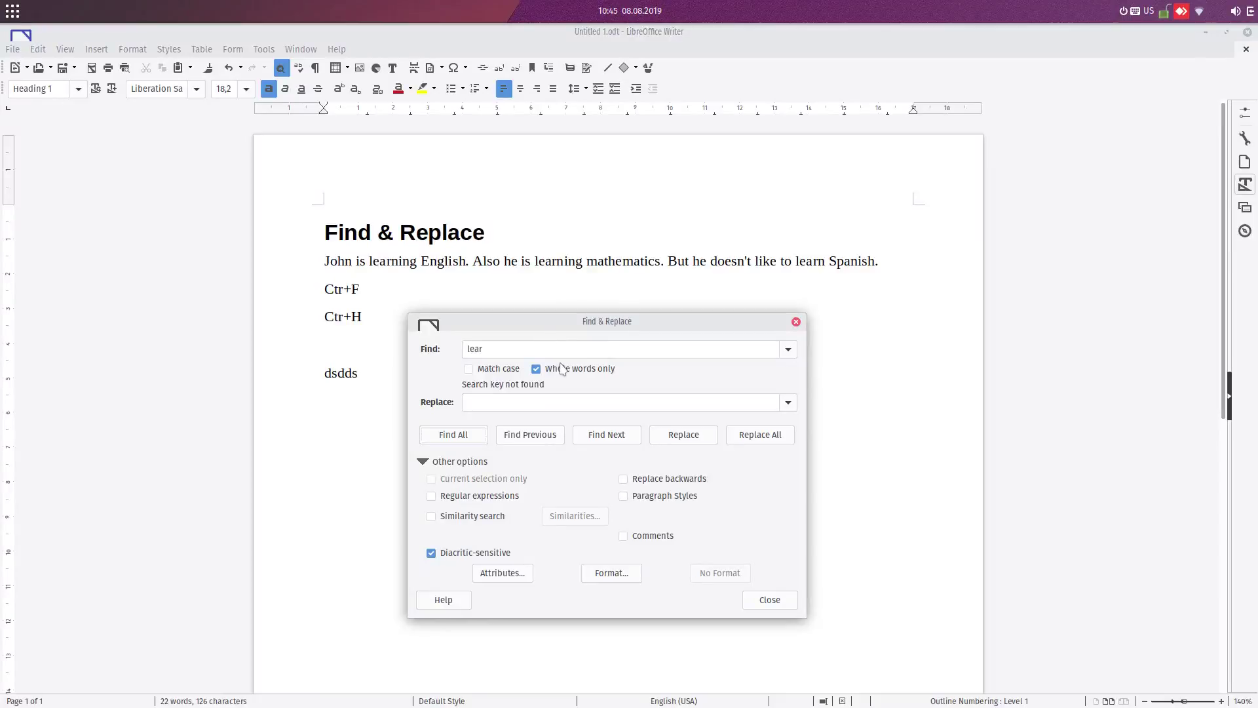
click(564, 369)
click(474, 436)
click(753, 601)
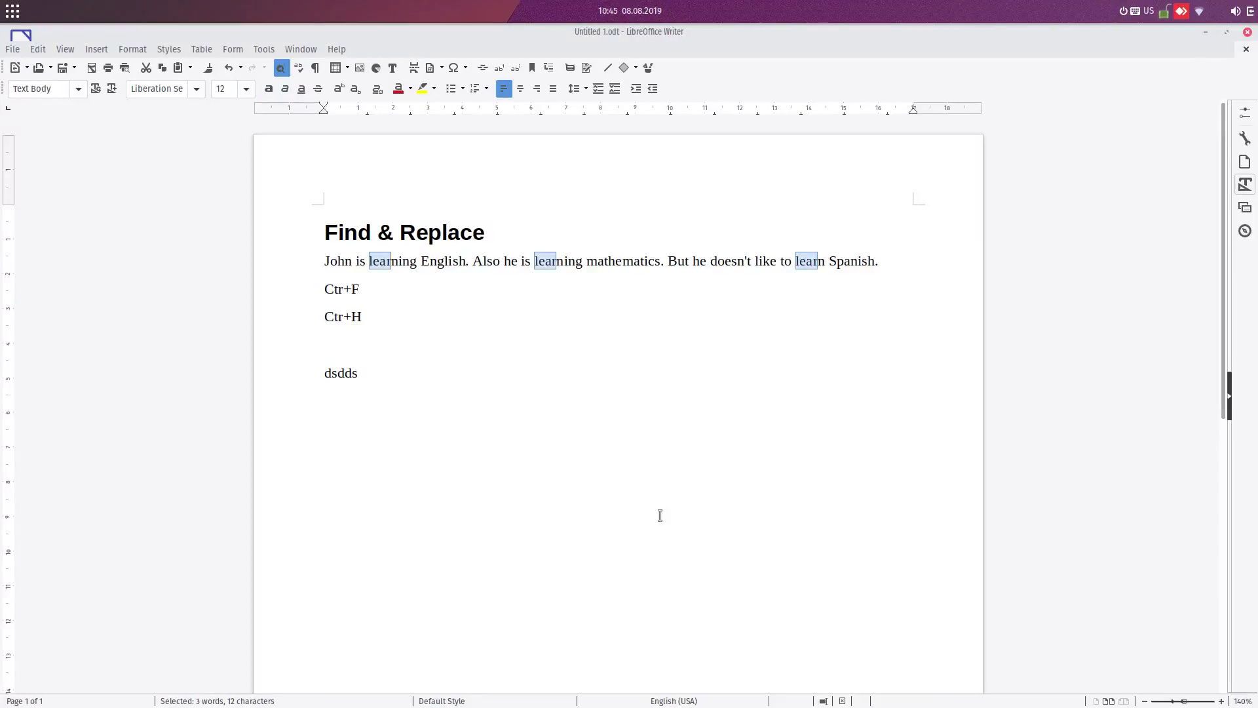
click(575, 388)
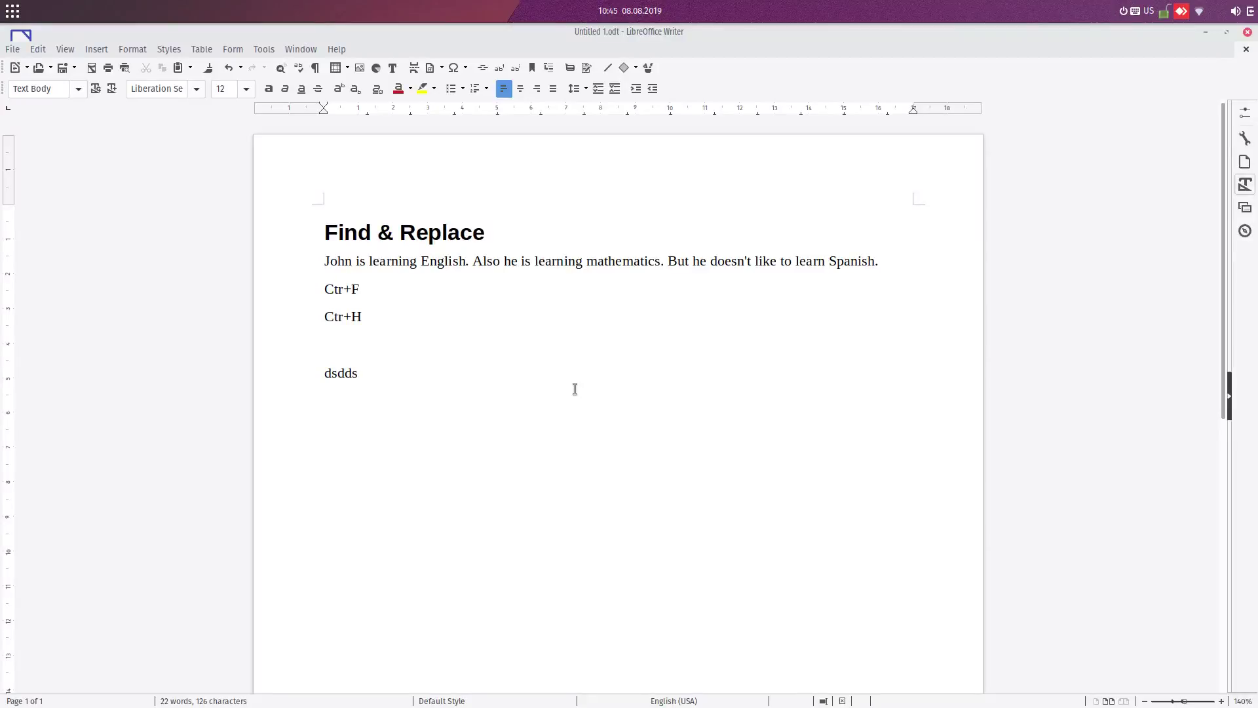